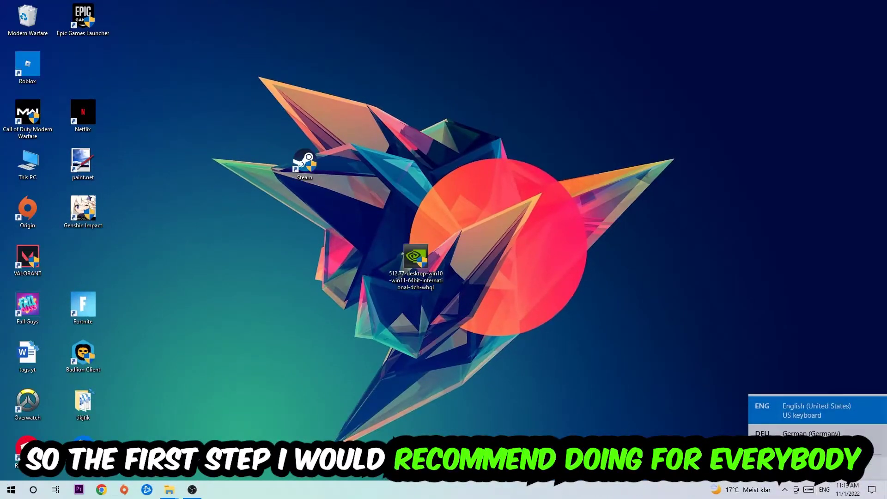
# Switch the keyboard input to German (Germany) and bring up the Run box to launch cmd.
pyautogui.press('super+space')
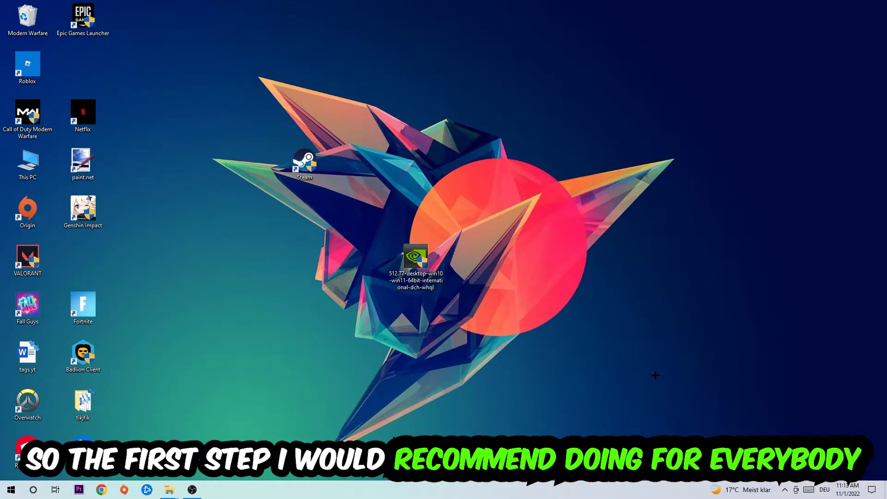
pyautogui.press('super+r')
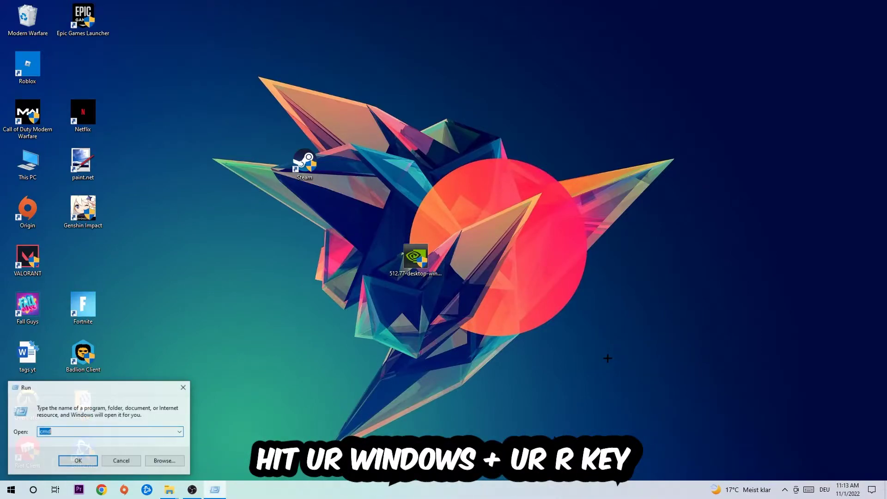
pyautogui.moveTo(42, 386); pyautogui.dragTo(138, 305)
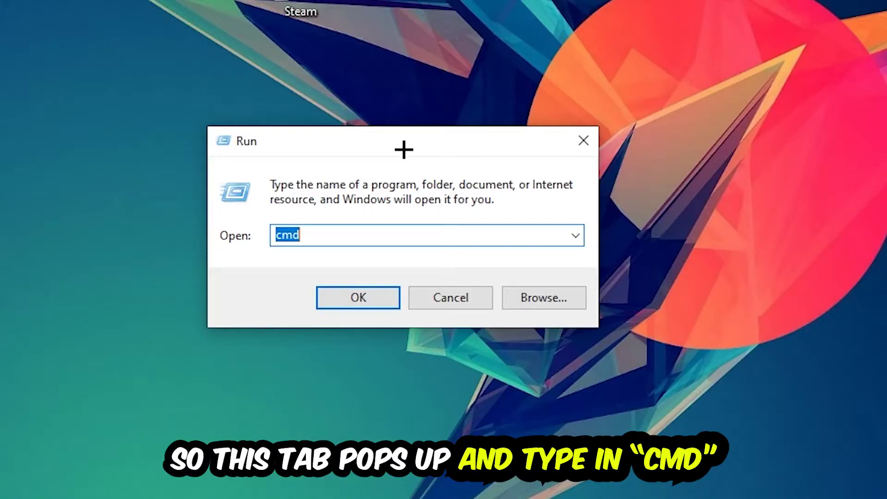
# Flush the DNS cache with ipconfig /flushdns in a maximized Command Prompt, then open Settings.
pyautogui.press('Return')
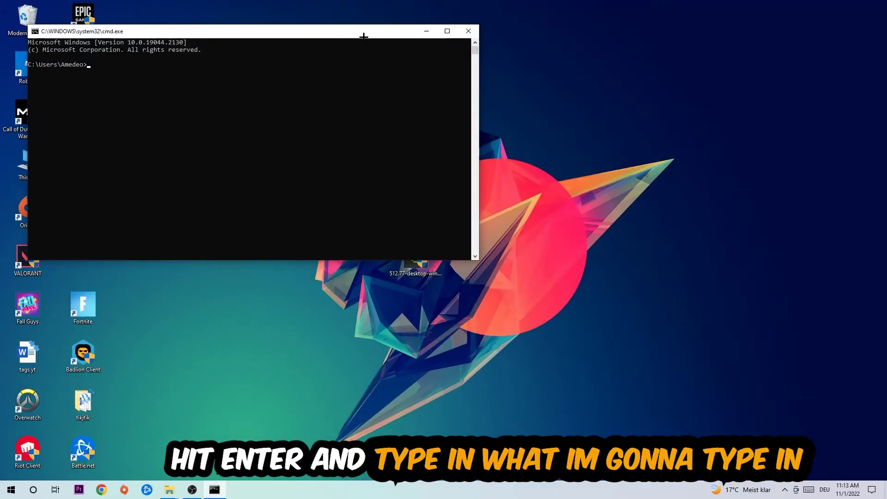
pyautogui.click(448, 31)
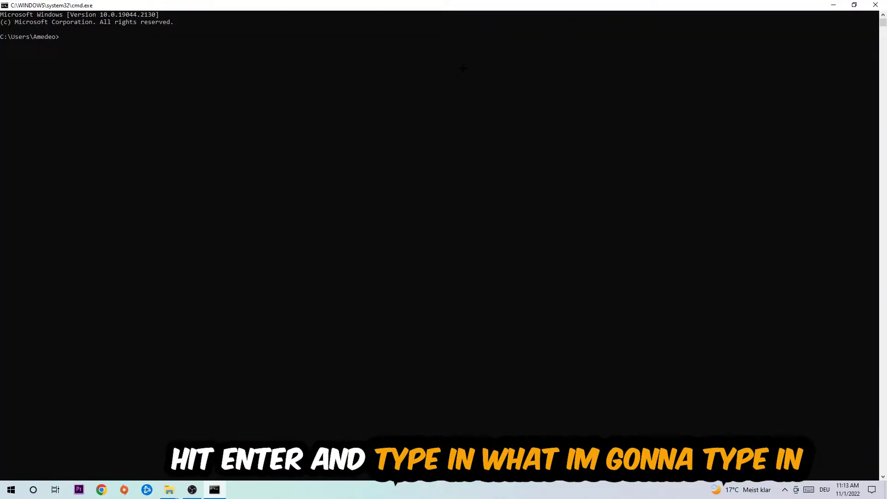
pyautogui.write('ip')
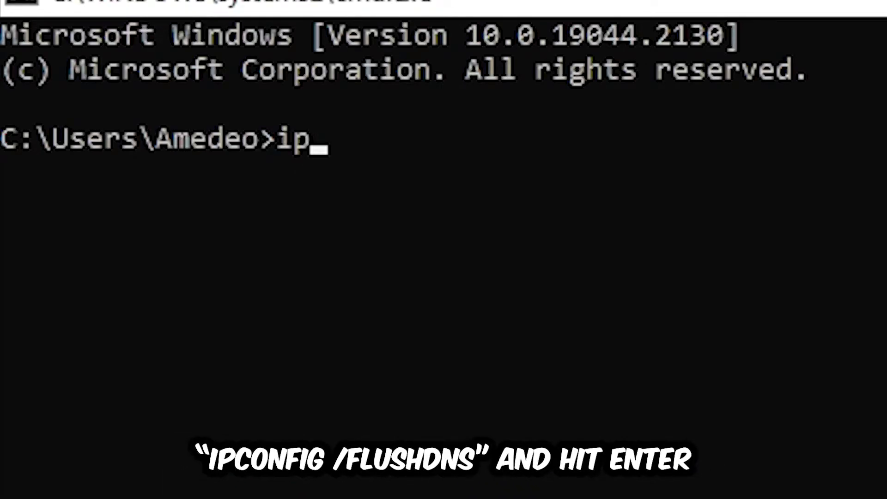
pyautogui.write('config')
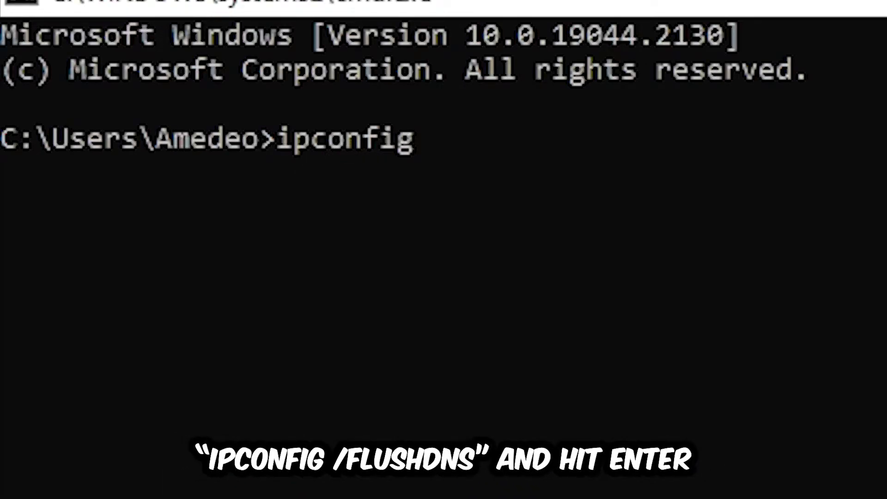
pyautogui.write(' /fk')
pyautogui.press('BackSpace')
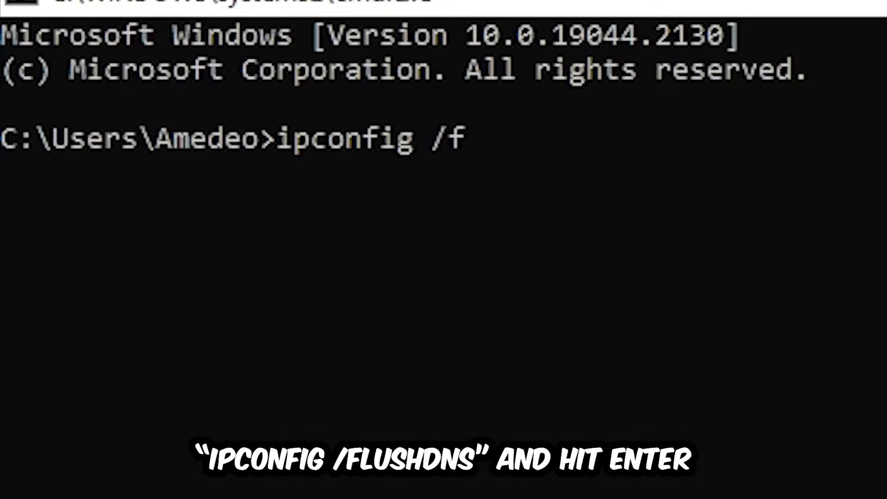
pyautogui.write('lushdns')
pyautogui.press('Return')
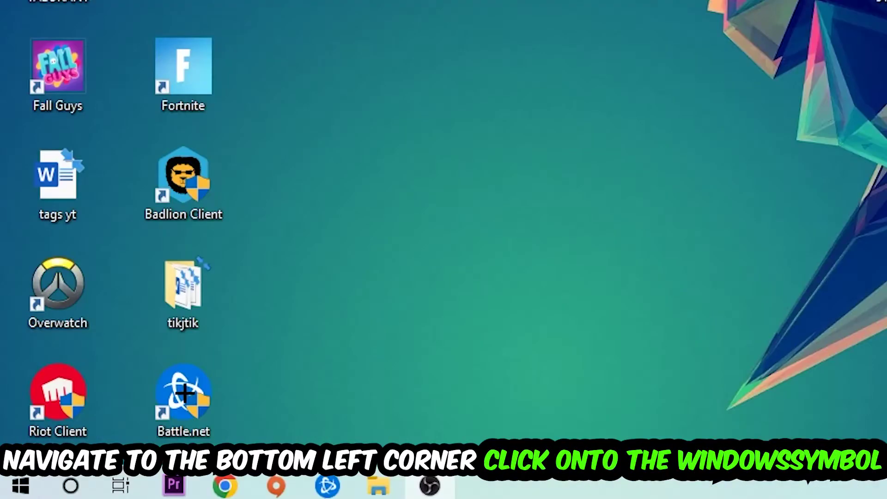
pyautogui.click(11, 490)
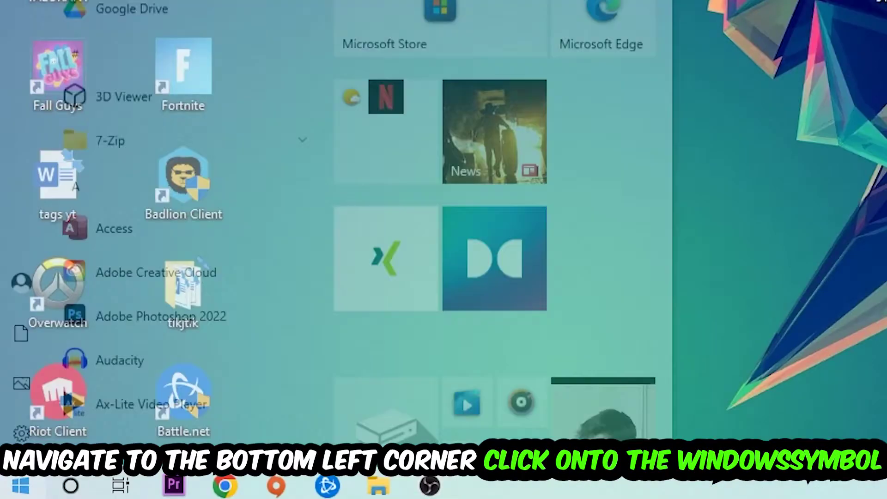
pyautogui.click(75, 390)
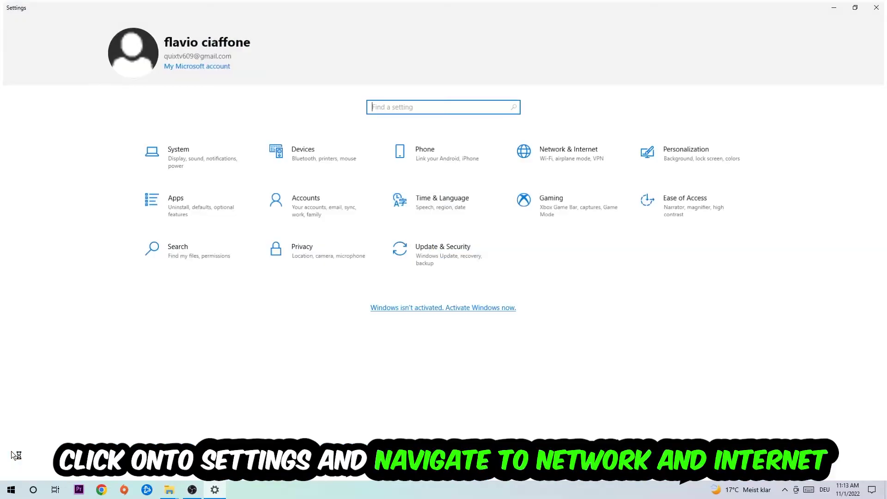
# Go from Network & Internet settings to the Network and Sharing Center.
pyautogui.click(582, 153)
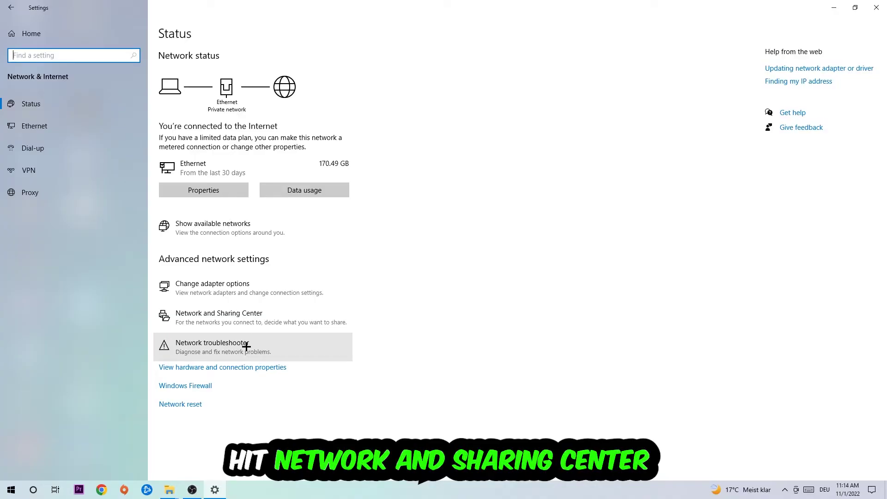
pyautogui.click(270, 317)
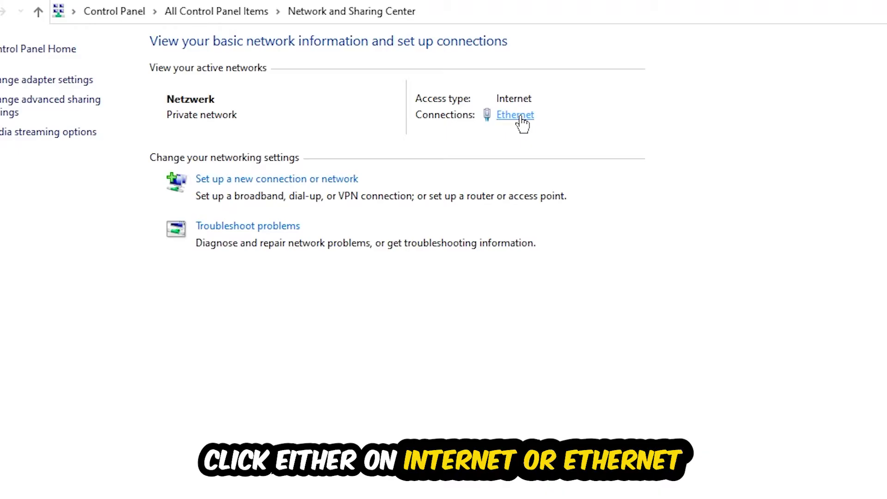
# Open the Ethernet Status dialog and then its Properties, listing the connection's protocols.
pyautogui.click(517, 115)
pyautogui.moveTo(530, 176); pyautogui.dragTo(441, 118)
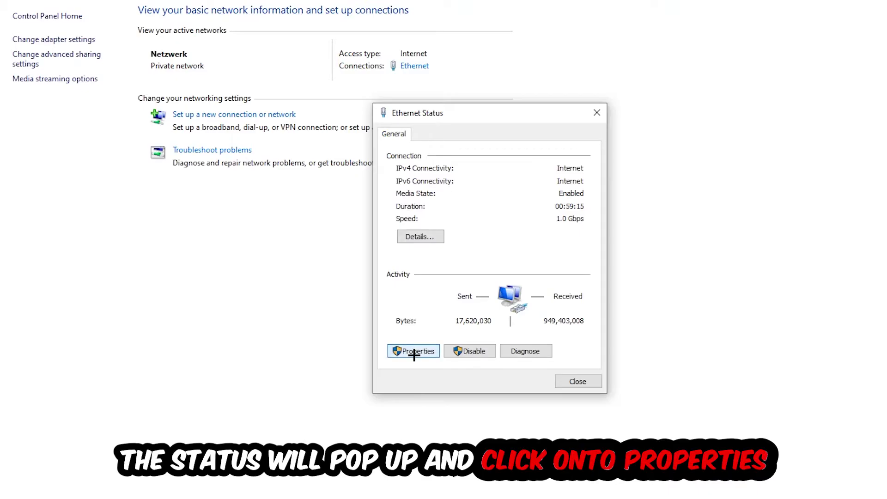
pyautogui.press('Return')
pyautogui.moveTo(477, 127); pyautogui.dragTo(499, 76)
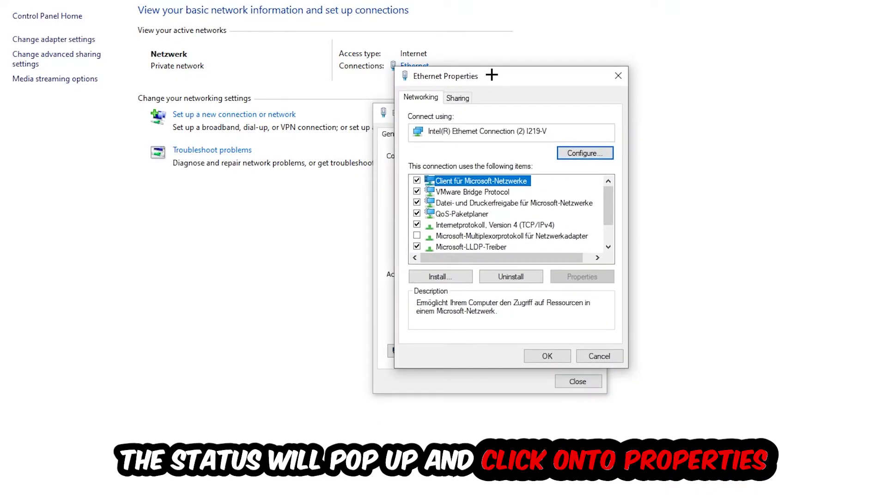
# Set Internet Protocol Version 4 to use specified DNS server addresses, confirm, and close the Ethernet dialogs.
pyautogui.click(475, 224)
pyautogui.doubleClick(476, 223)
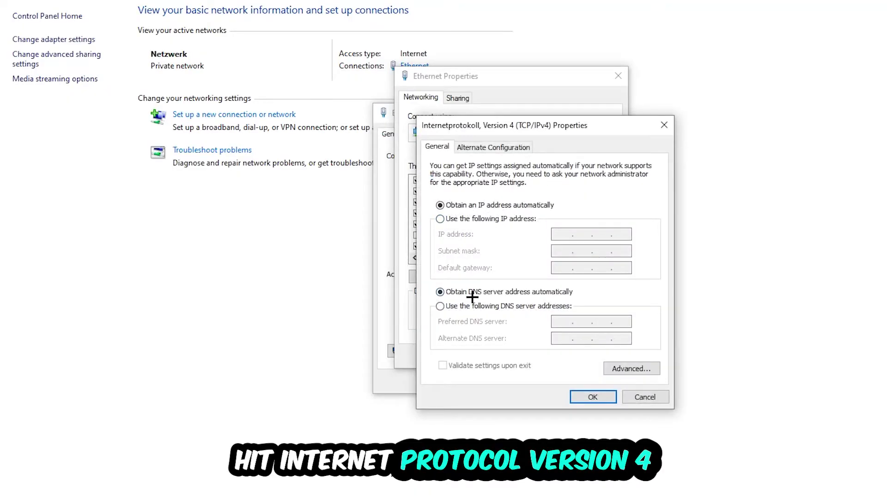
pyautogui.click(457, 308)
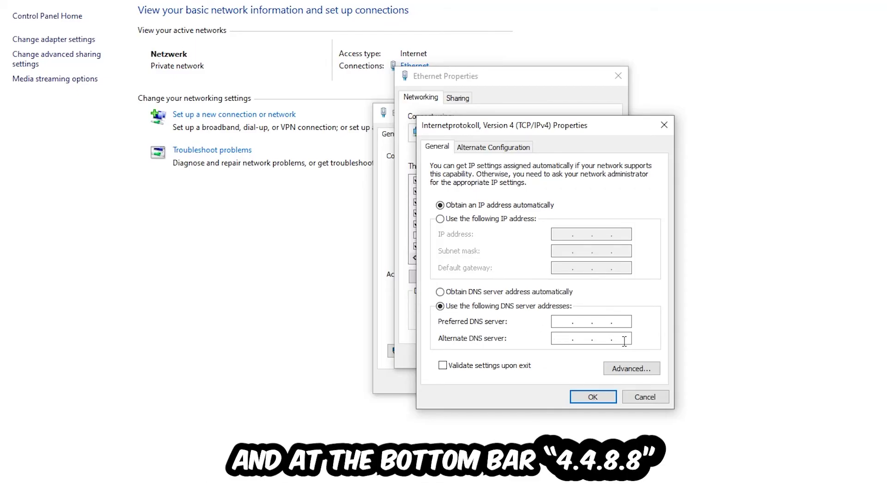
pyautogui.click(593, 398)
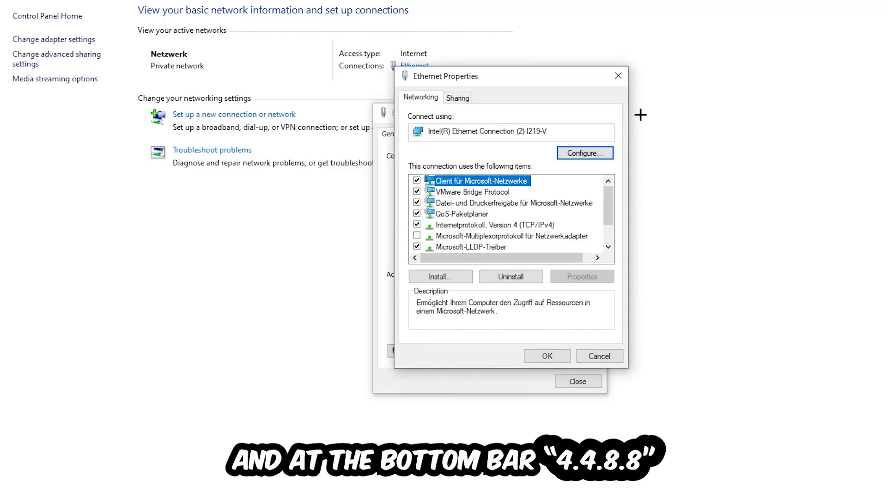
pyautogui.click(618, 76)
pyautogui.click(597, 114)
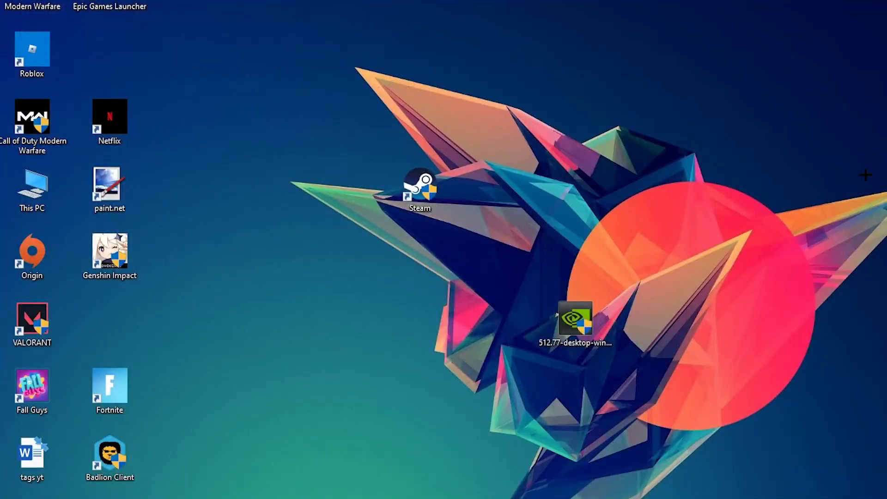